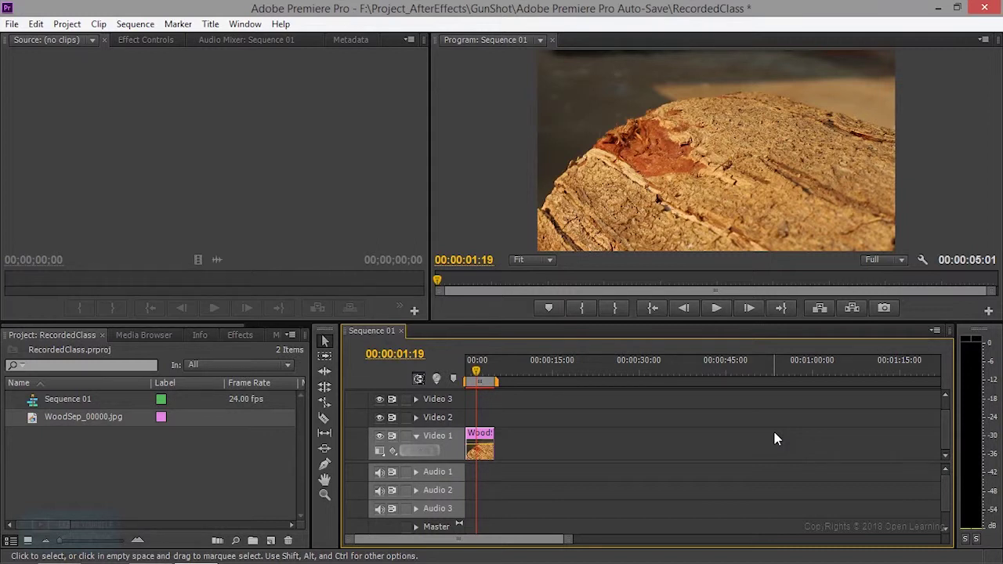
Open Edit > Preferences > General, showing the 150-frame Still Image Default Duration.
click(12, 25)
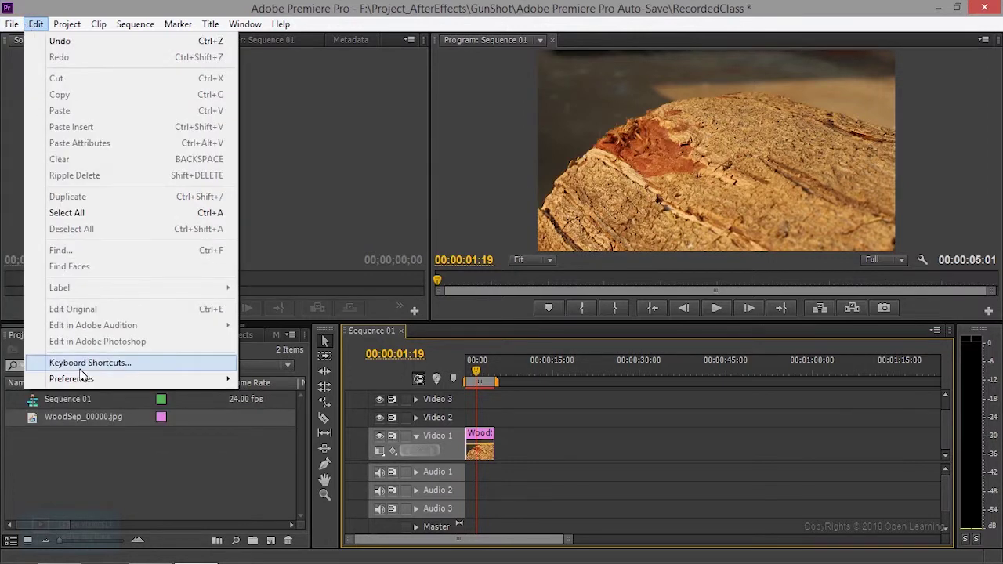
mouse_move(71, 379)
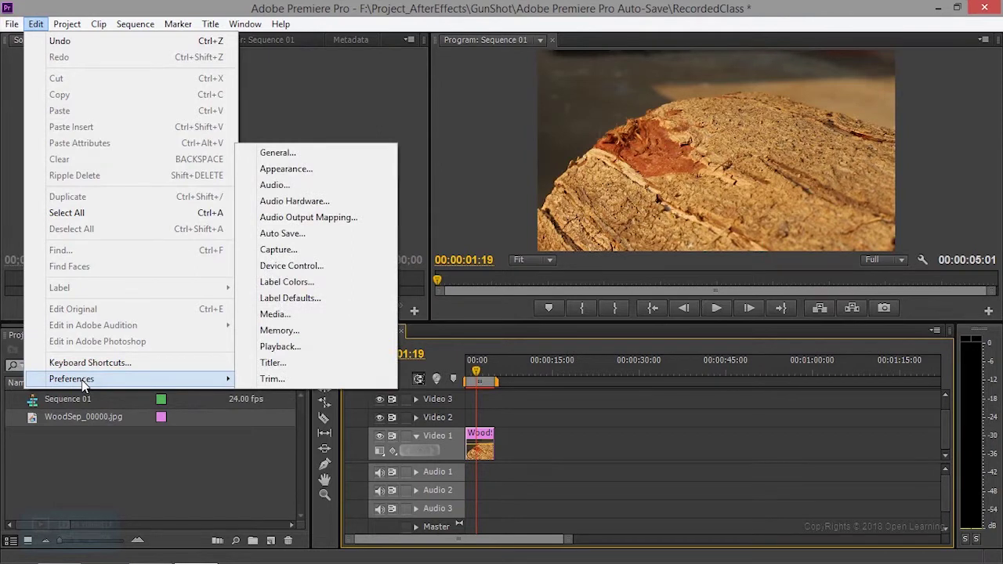
click(332, 153)
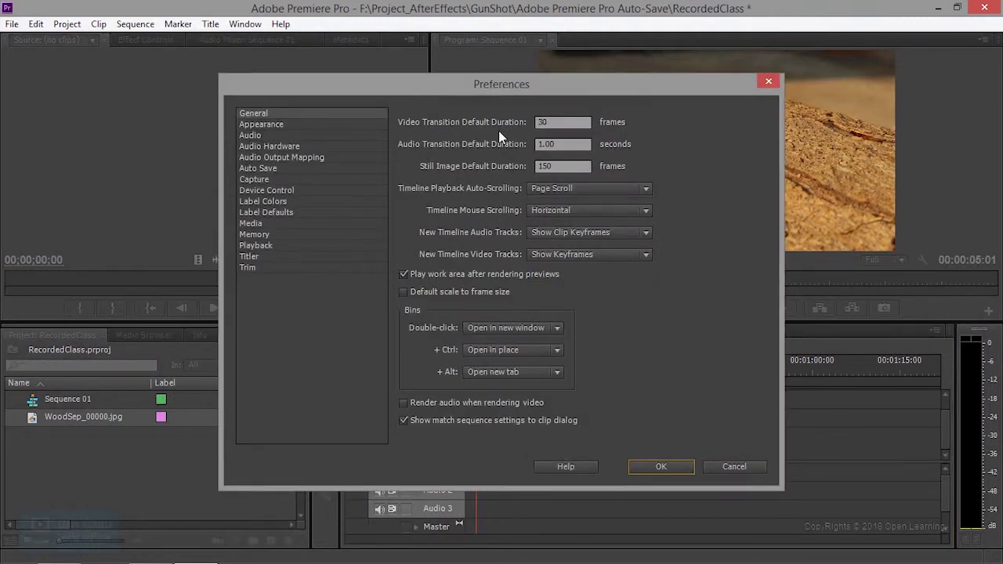
Inspect the Video Transition Default Duration field, left at 30 frames.
click(551, 122)
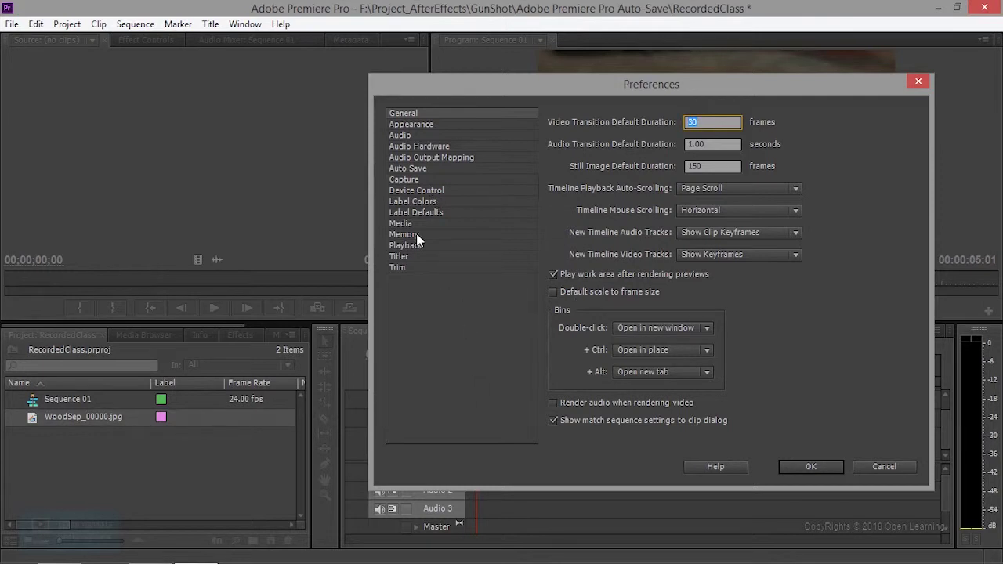
Preview a lighter interface Brightness on Appearance without keeping it, then show Audio preferences.
click(415, 126)
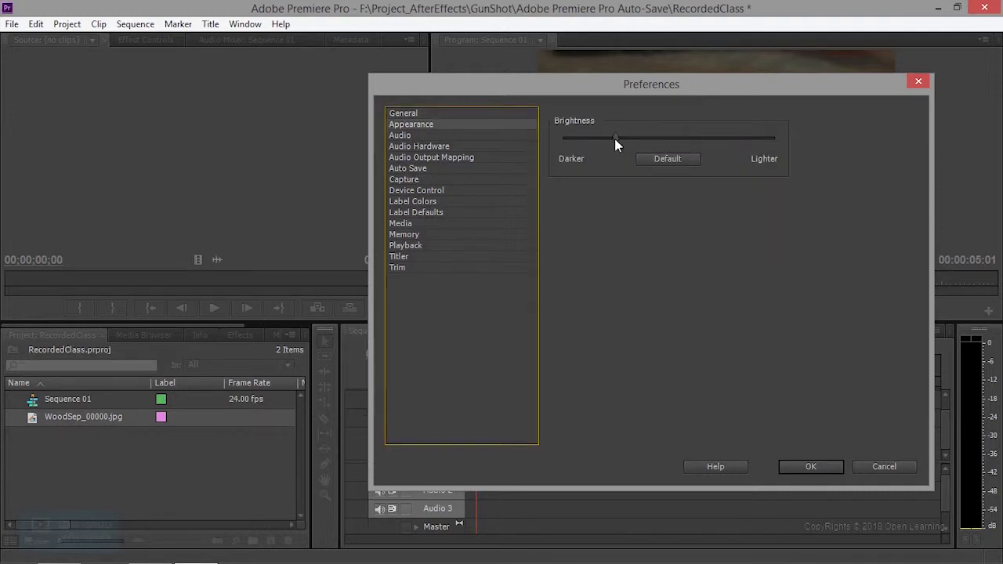
mouse_move(616, 139)
mouse_down()
mouse_move(739, 139)
mouse_move(601, 145)
mouse_up()
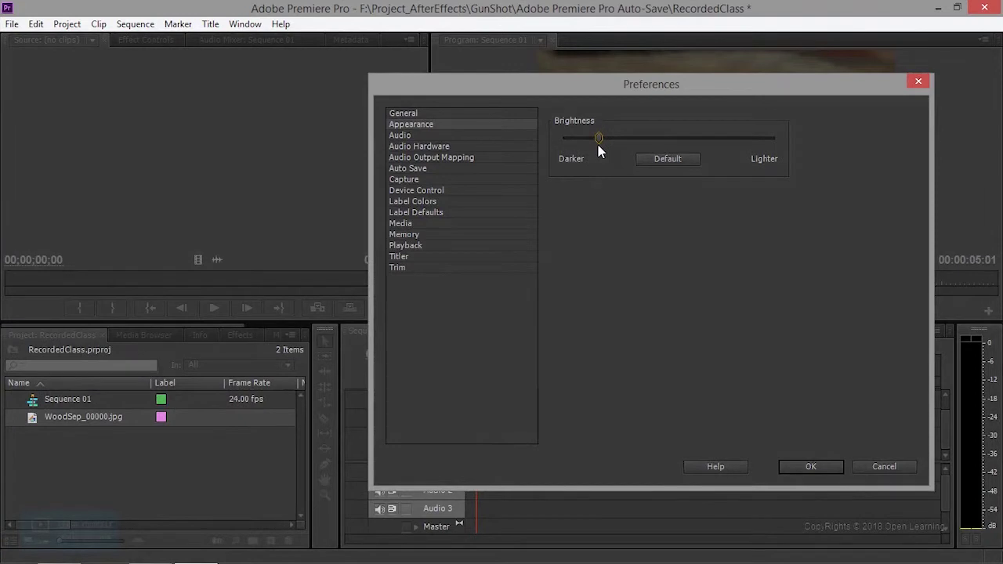
click(398, 134)
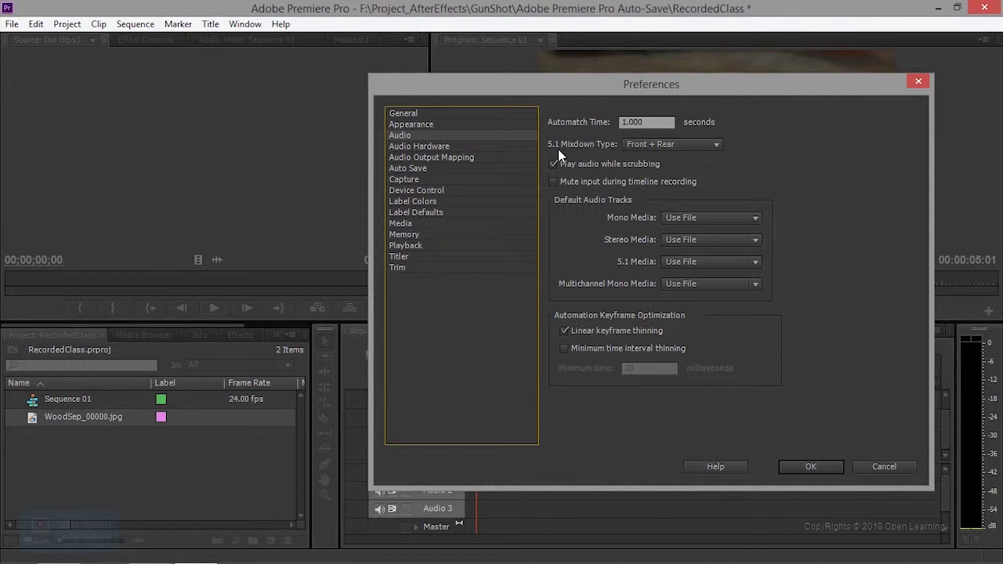
click(658, 146)
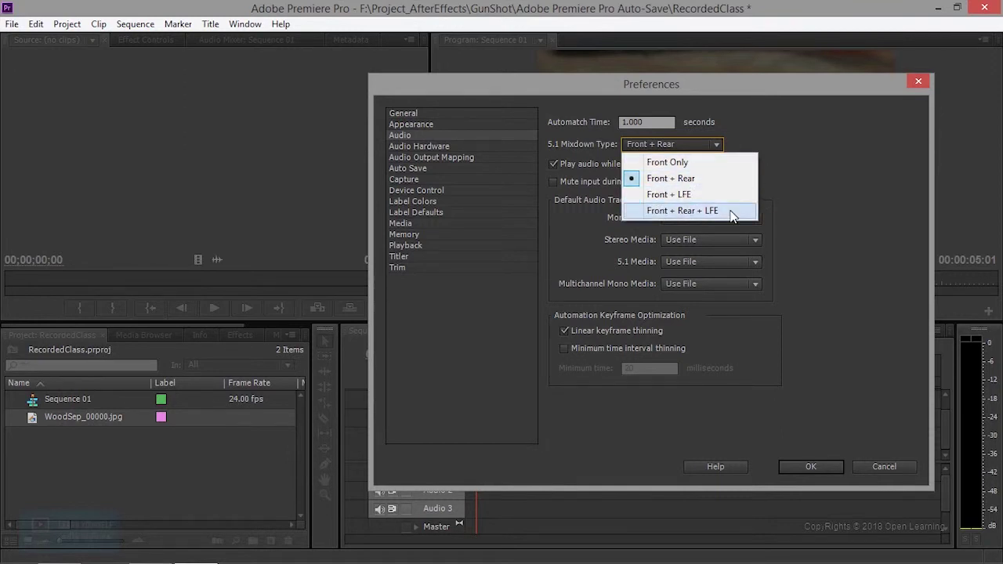
click(836, 193)
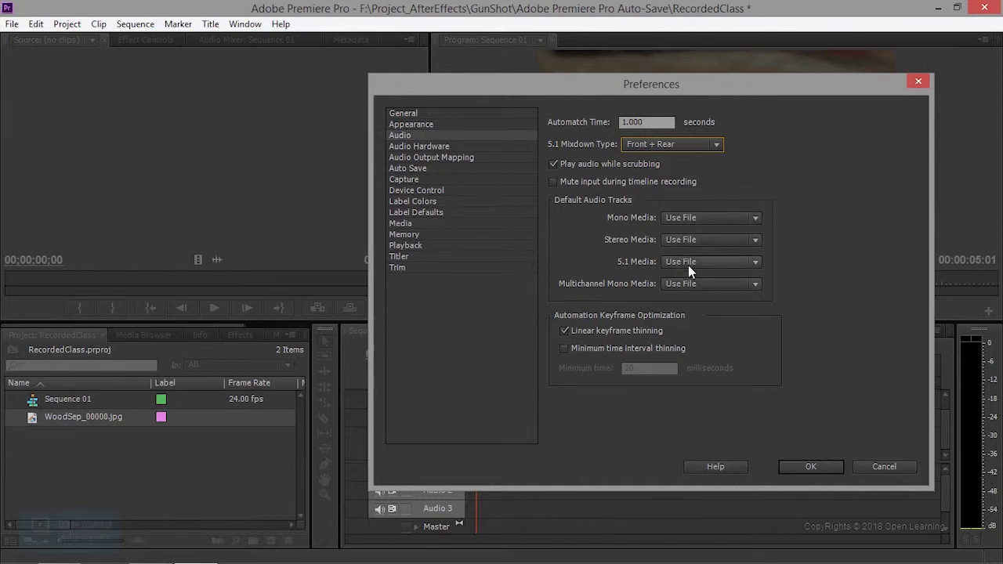
click(702, 218)
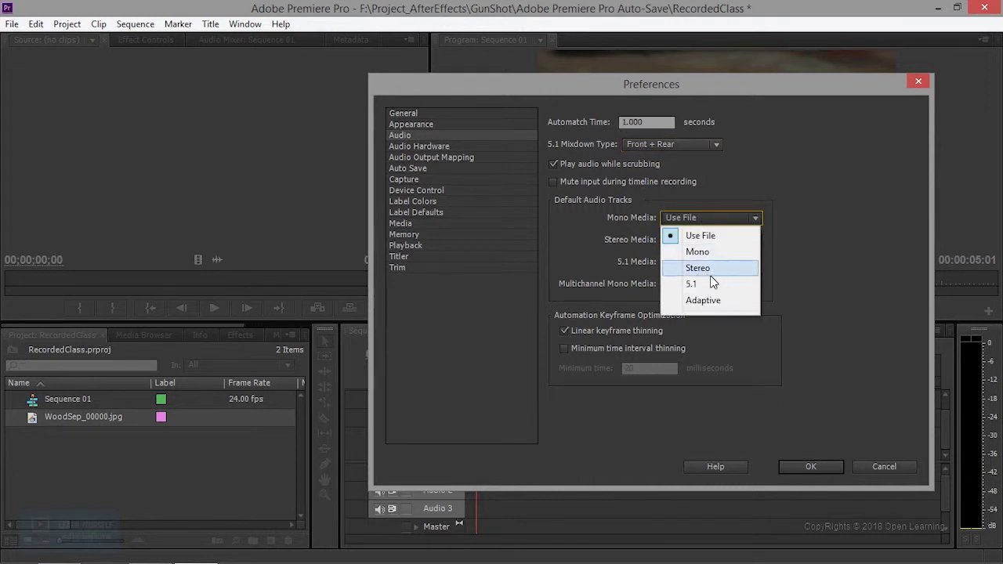
click(804, 231)
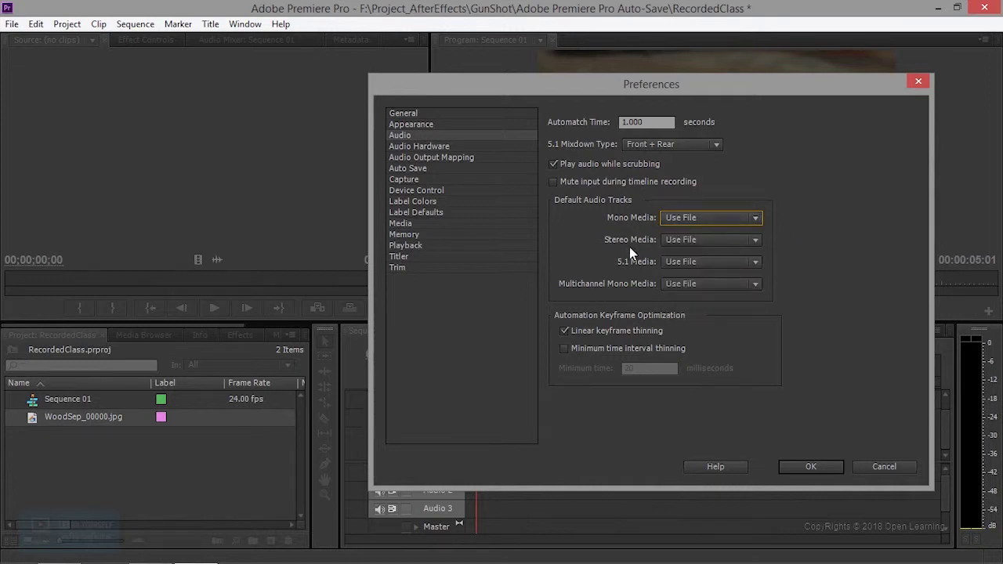
click(686, 220)
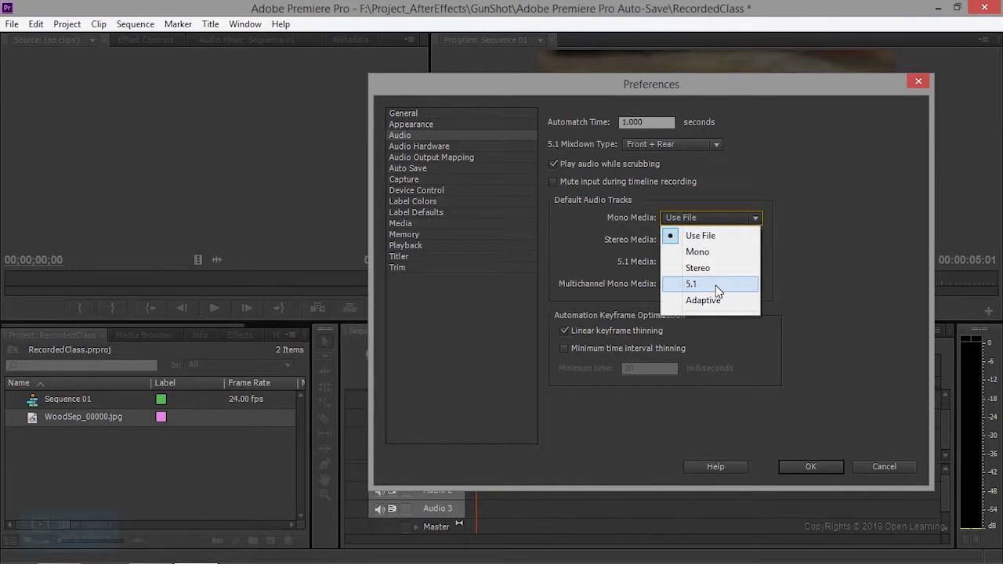
click(812, 228)
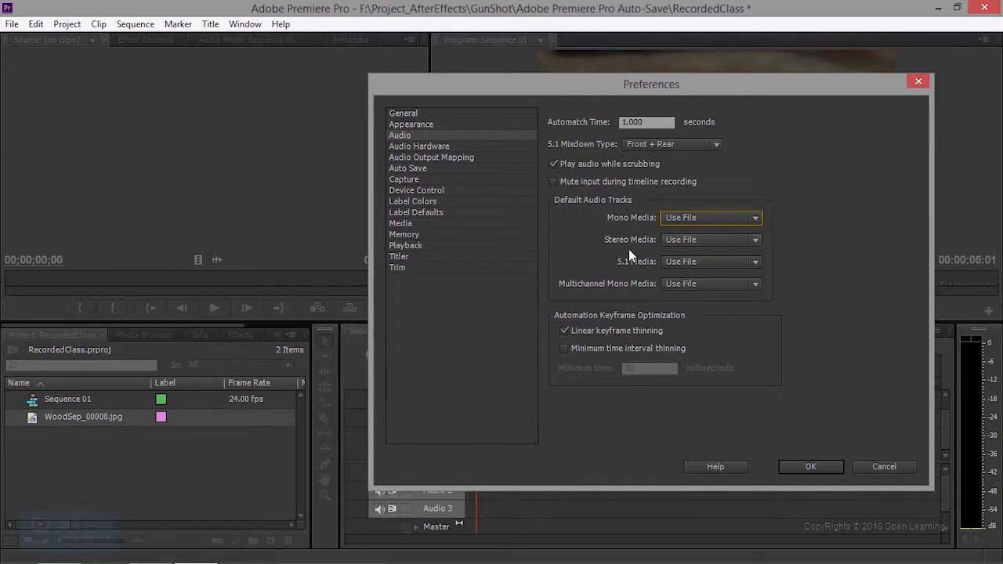
click(433, 146)
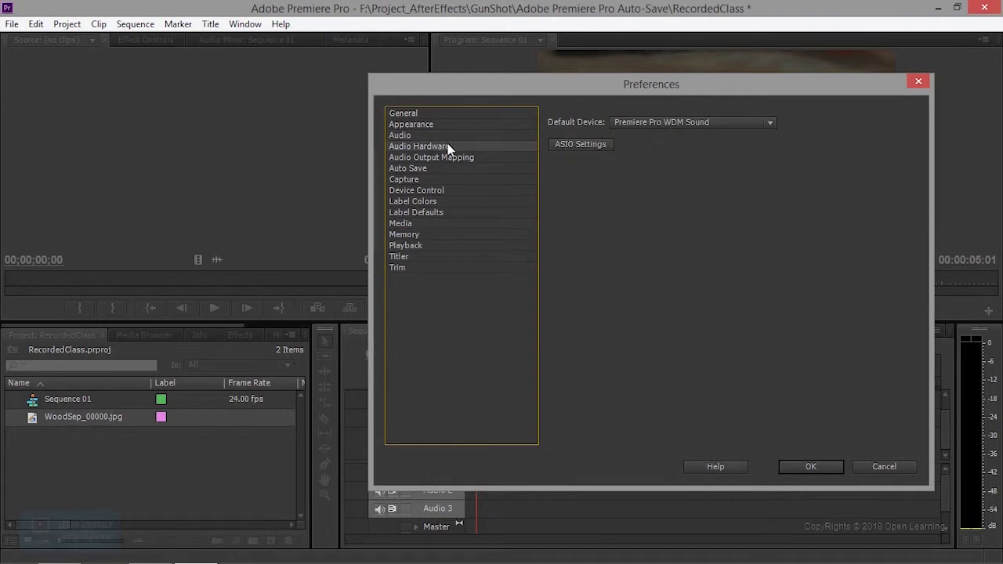
Check the default audio devices and ASIO input/output settings, then show Audio Output Mapping.
click(642, 122)
click(654, 211)
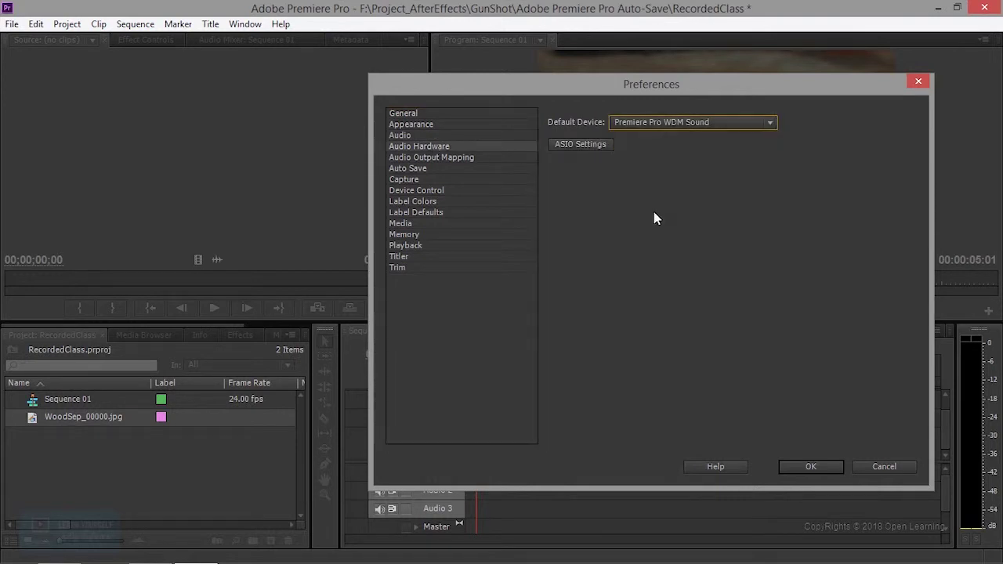
click(588, 145)
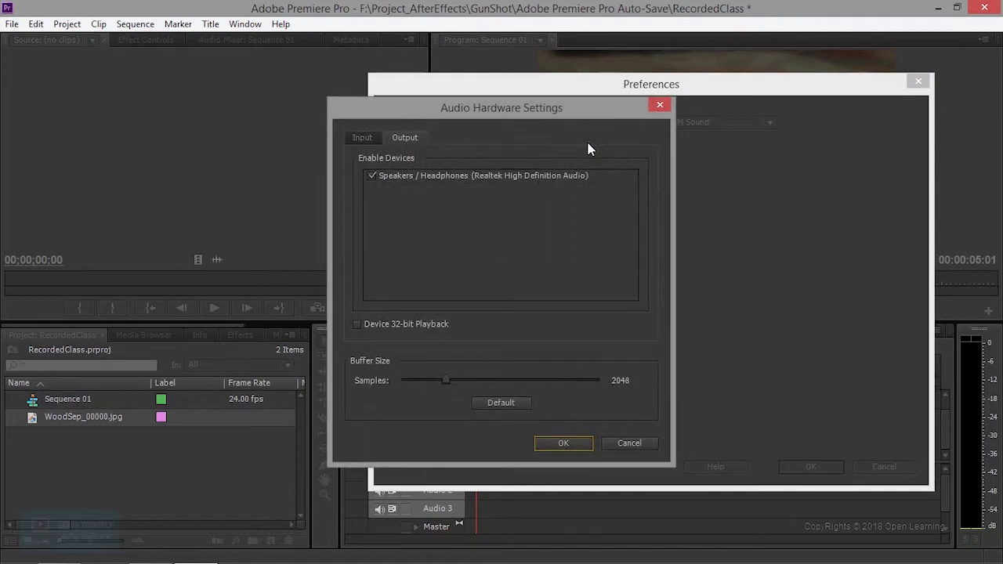
click(365, 138)
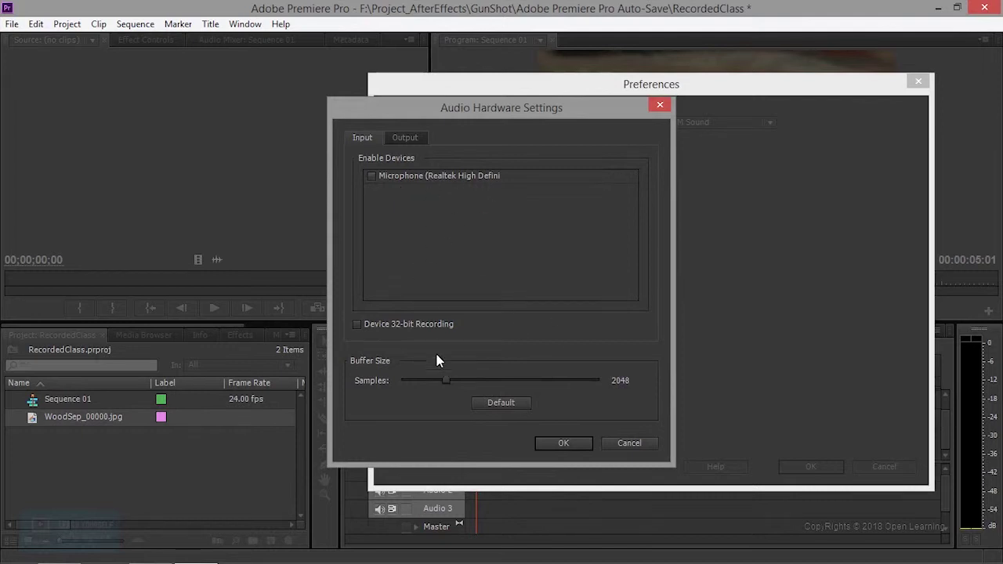
click(636, 445)
click(450, 156)
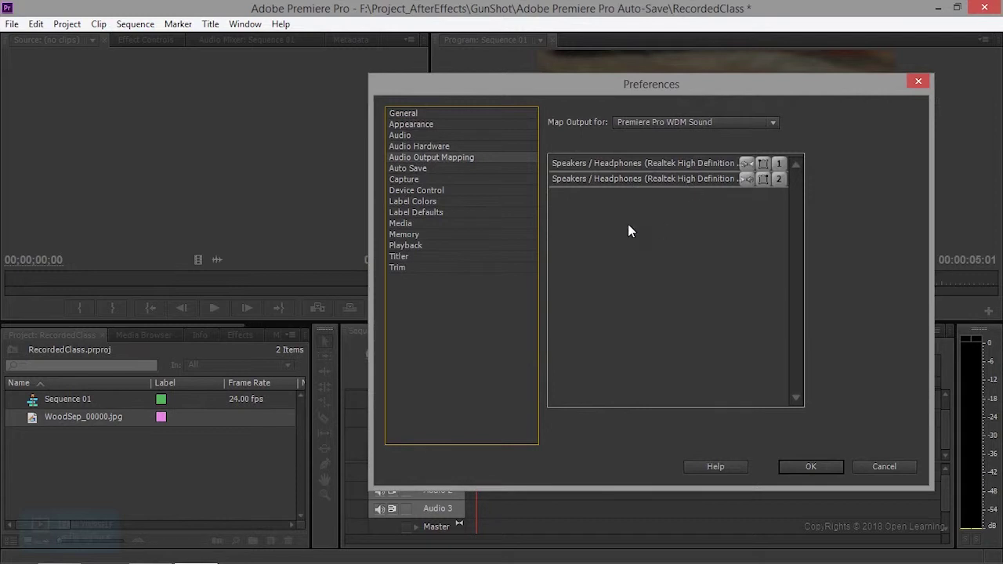
Show Auto Save preferences: saving every 20 minutes, 5 maximum project versions.
click(427, 174)
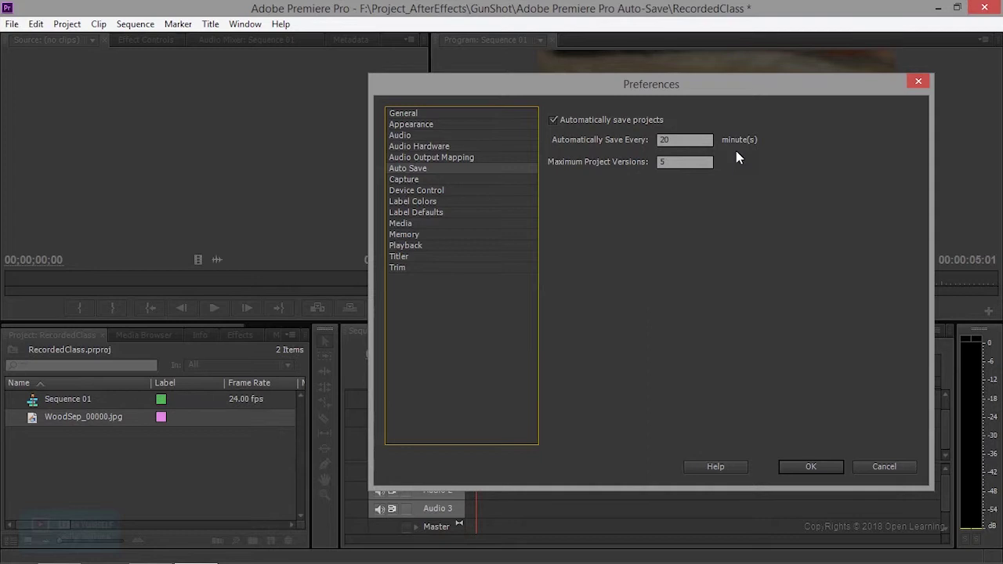
Step through Capture, Device Control, Label Colors and Label Defaults to the Media page.
click(404, 182)
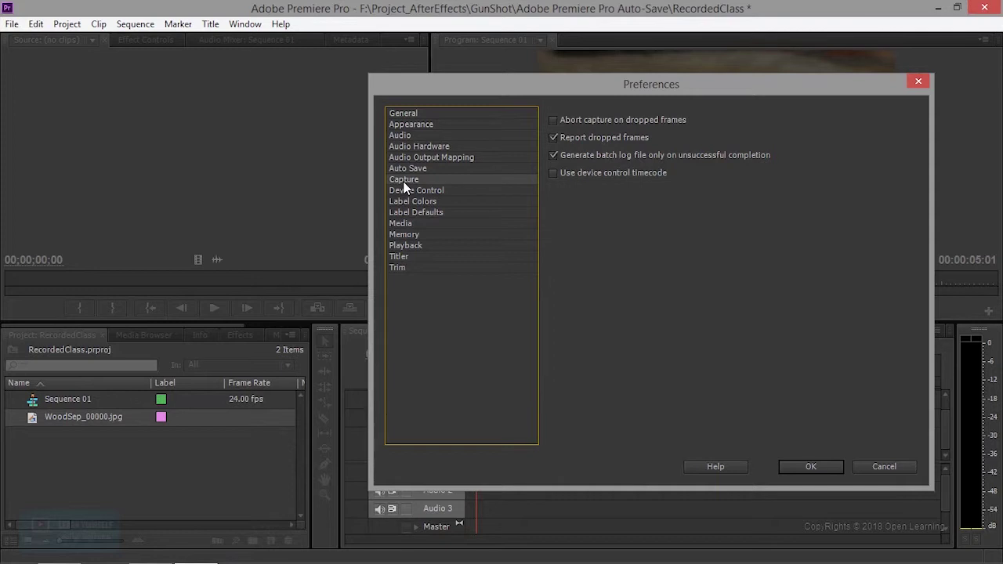
click(409, 190)
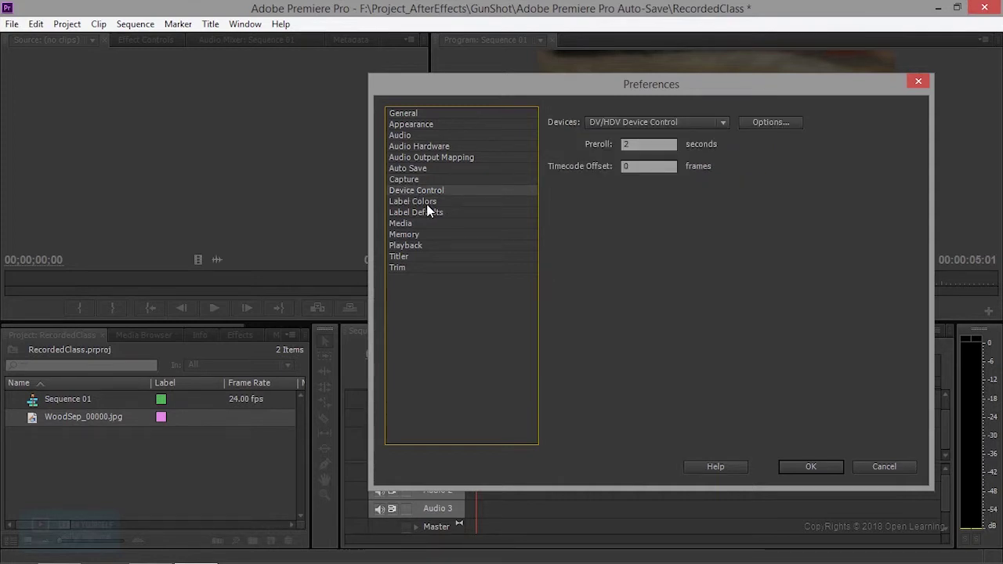
click(432, 202)
click(425, 213)
click(419, 202)
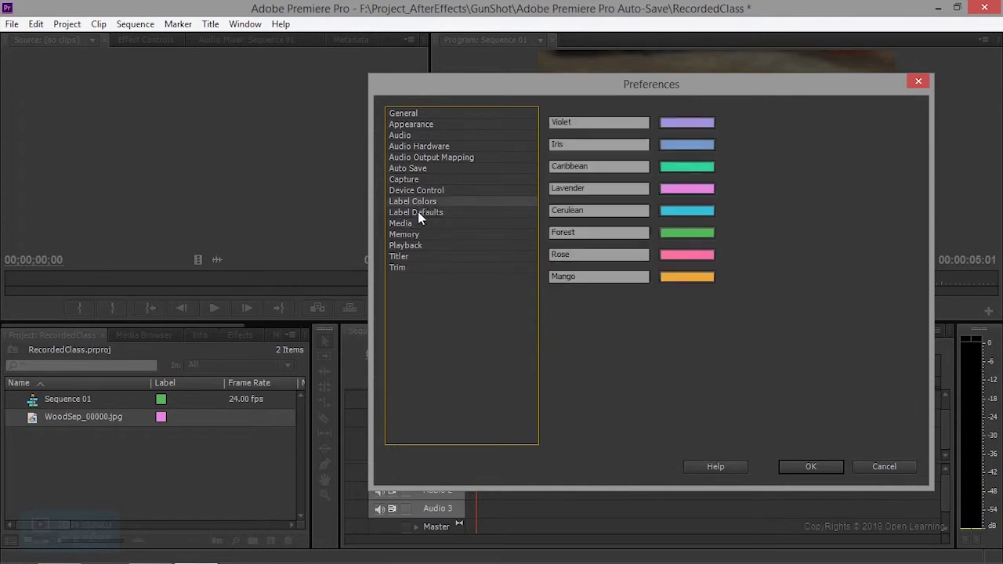
click(406, 224)
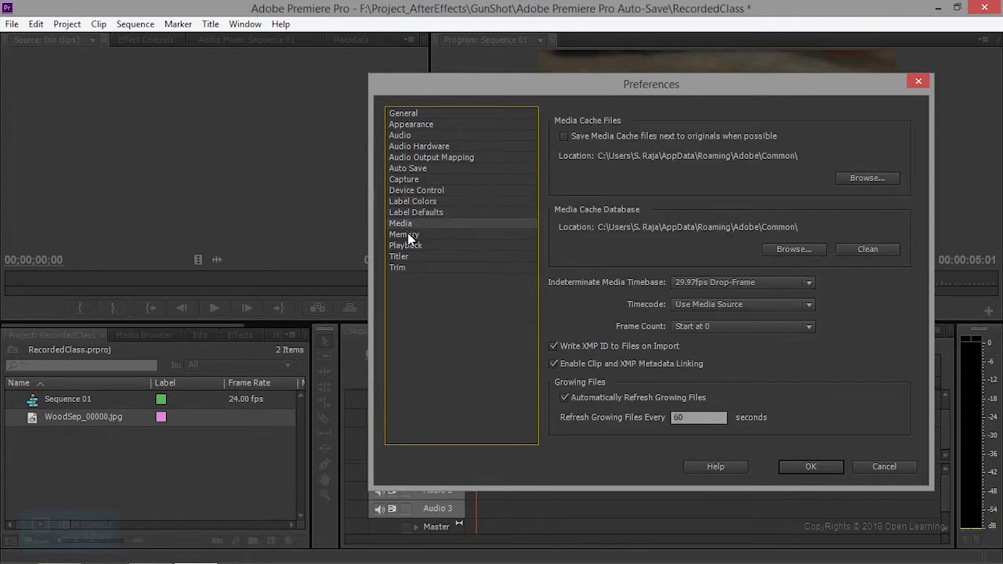
click(405, 235)
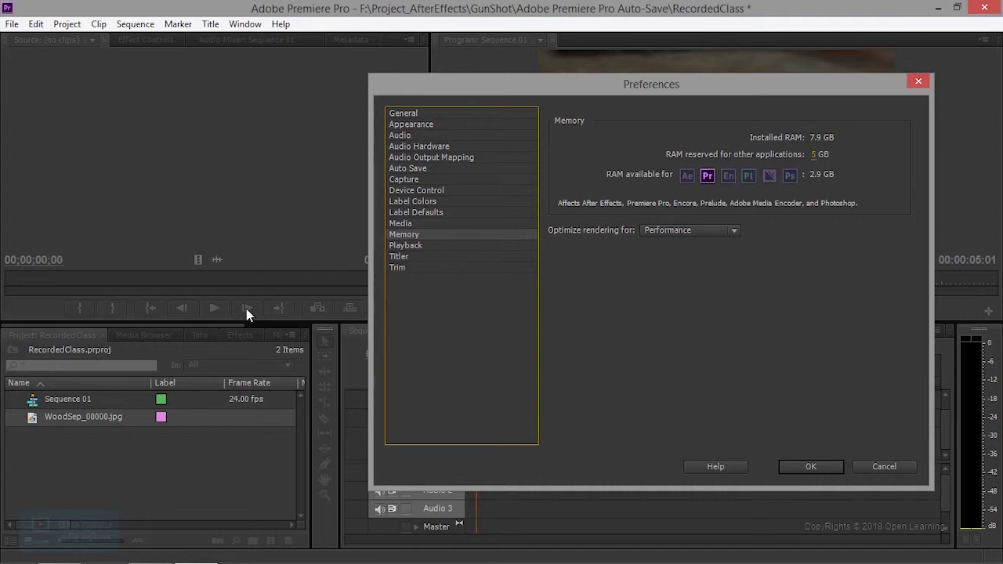
click(412, 245)
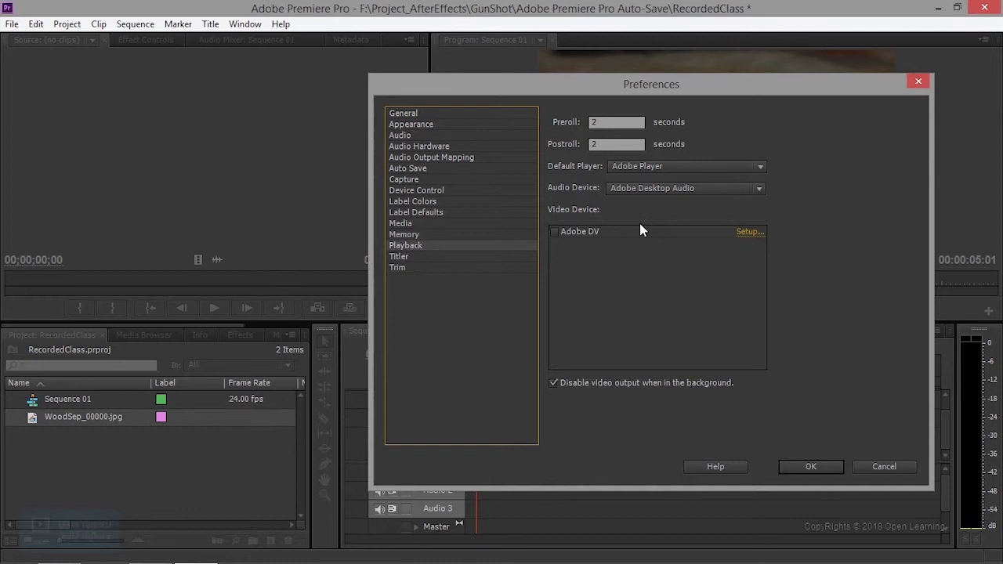
Show the Trim page with its 5-frame Large Trim Offset and nudge the dialog left.
click(401, 268)
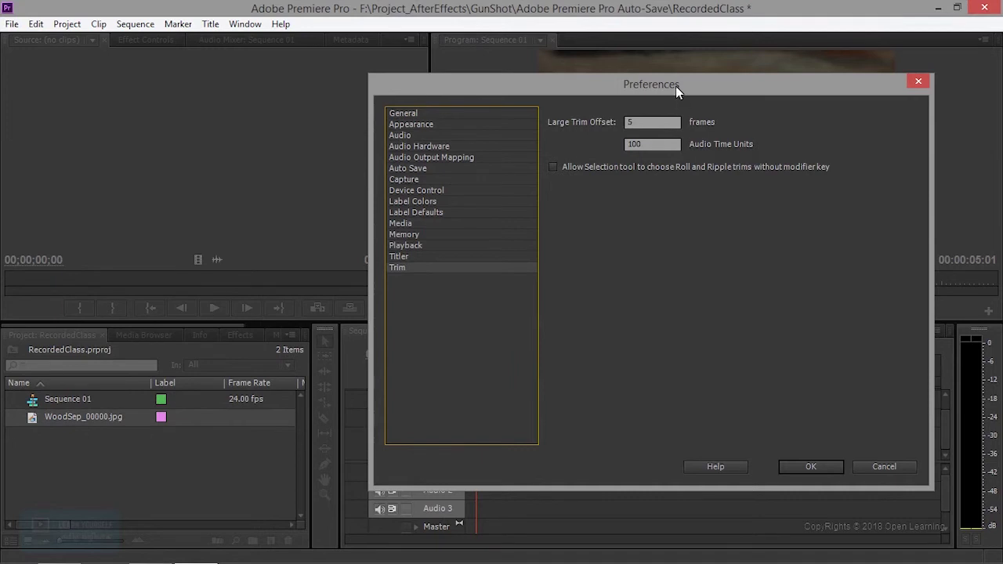
drag(675, 86, 620, 78)
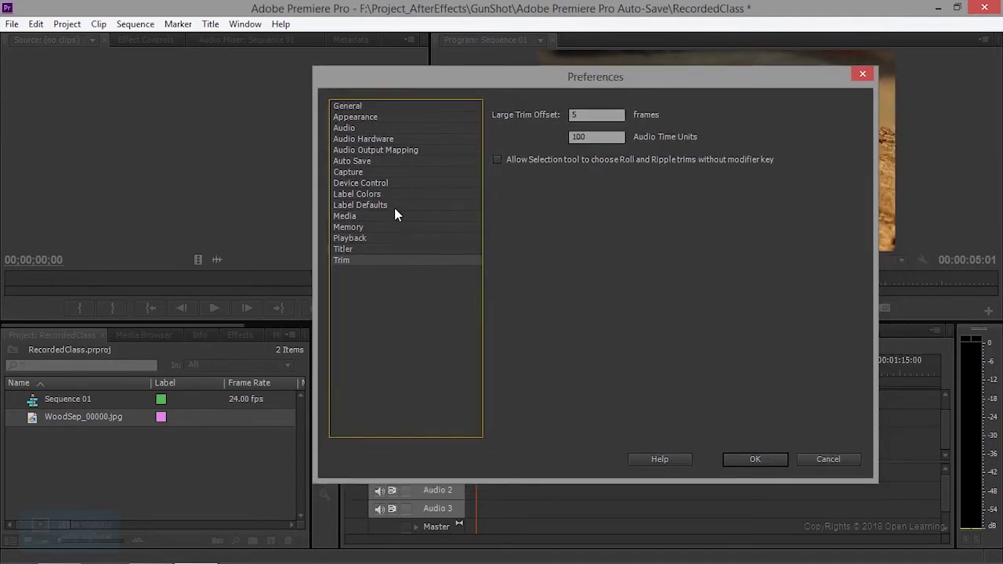